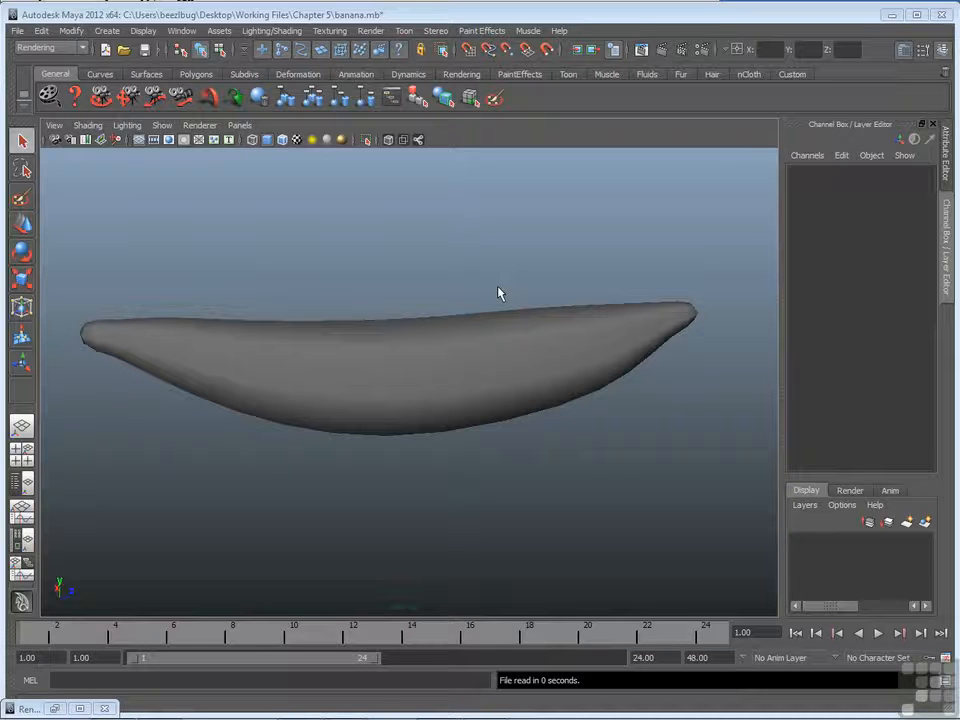
Step: Open the Hypershade over the banana scene
click(181, 31)
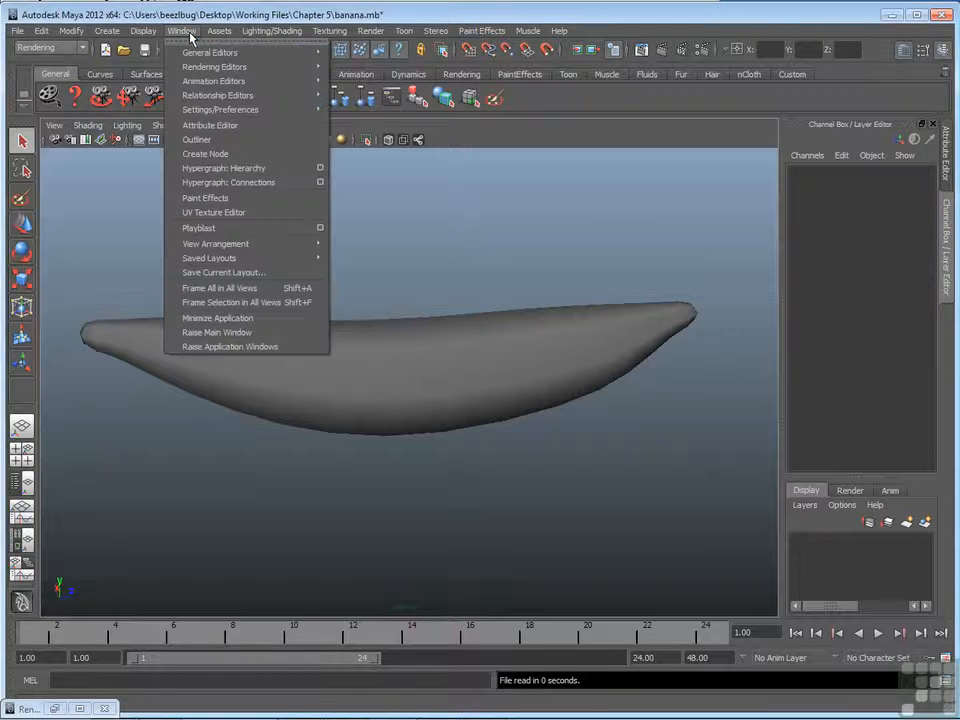
mouse_move(219, 67)
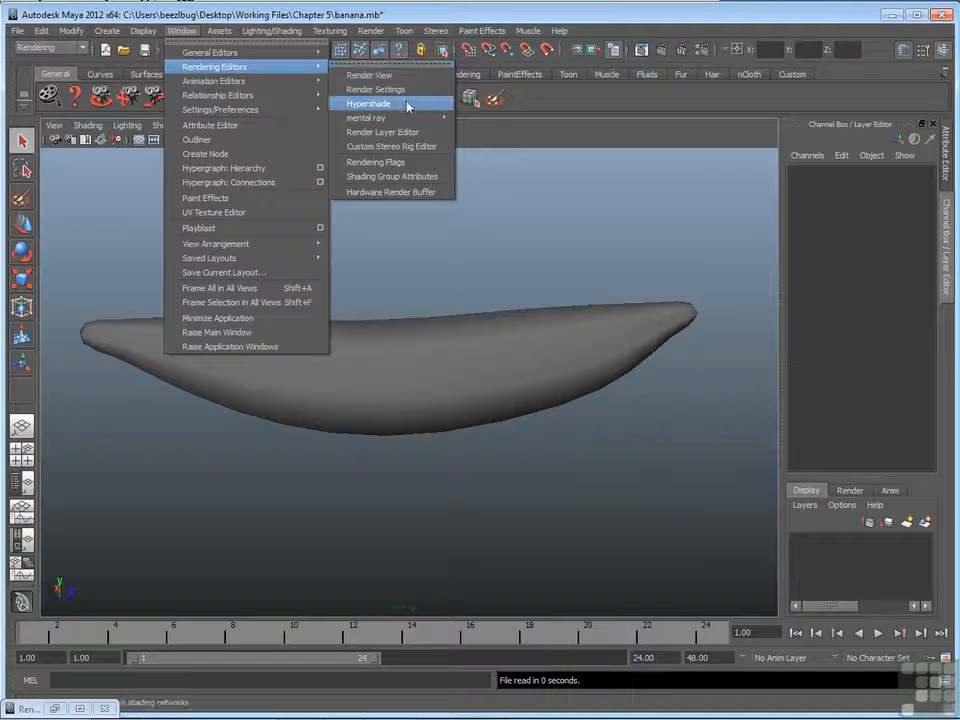
click(407, 104)
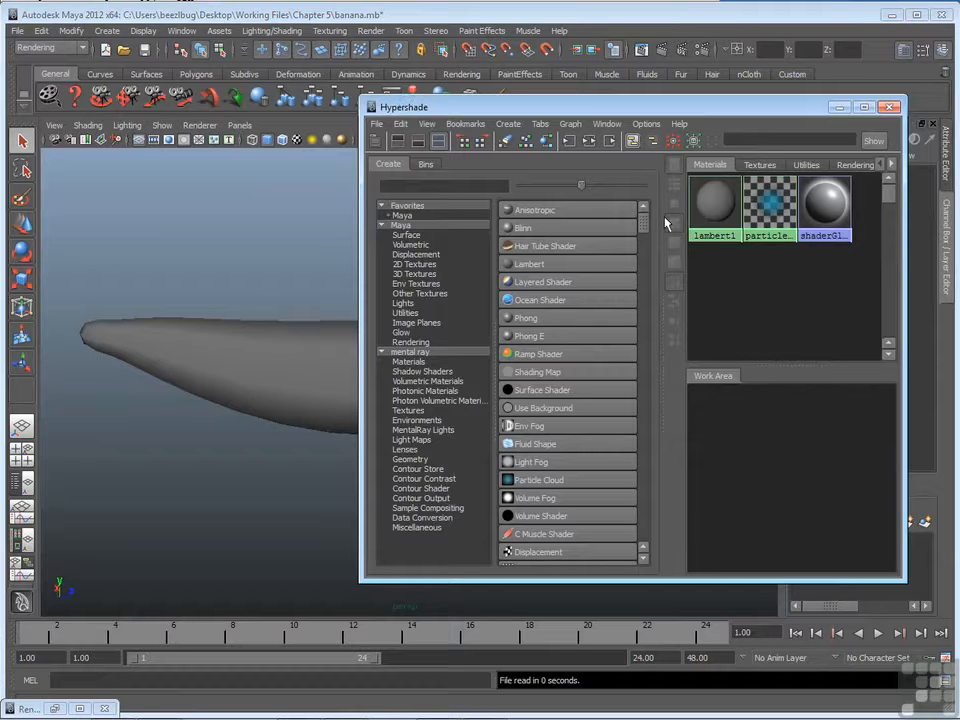
alt+drag(253, 244, 257, 188)
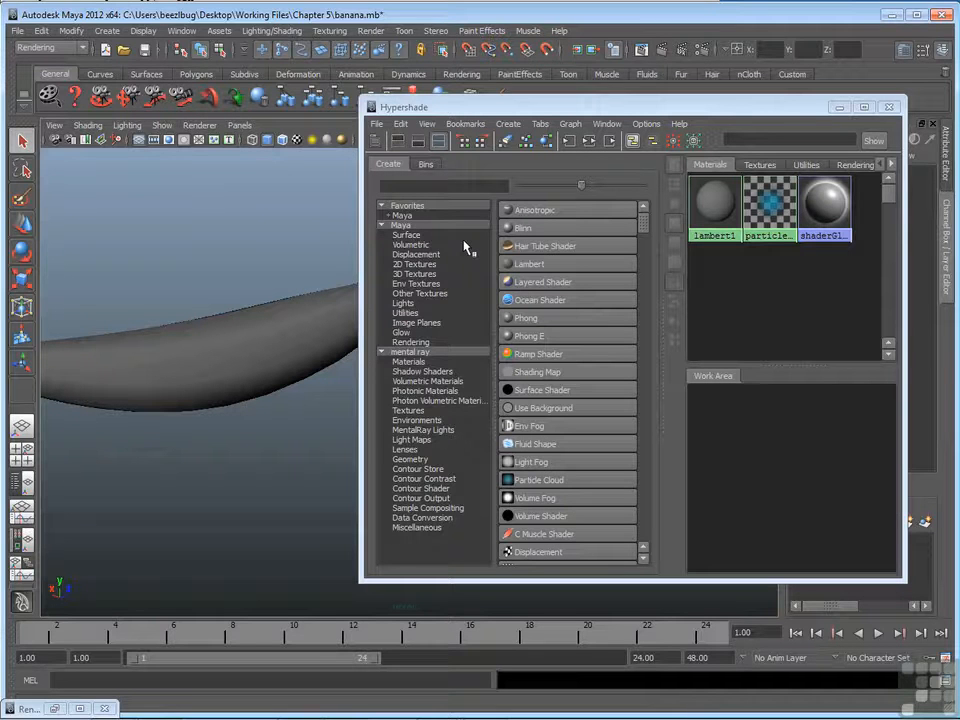
Step: Create a Blinn material from Maya's Surface shader category
mouse_move(643, 226)
mouse_down()
mouse_move(676, 455)
mouse_move(664, 542)
mouse_move(643, 206)
mouse_up()
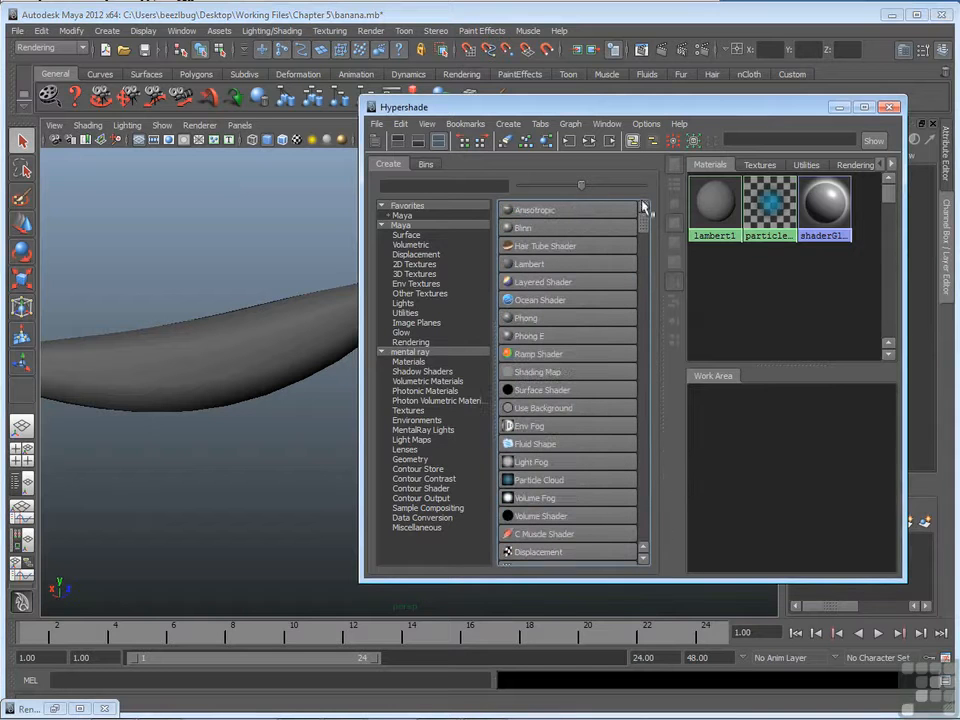
click(425, 236)
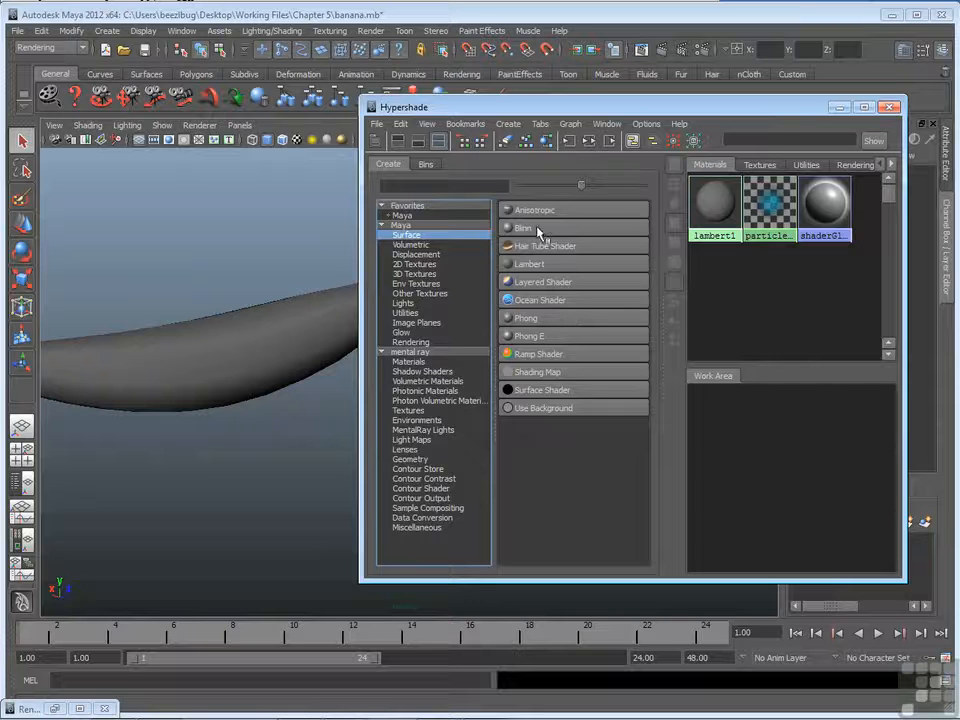
mouse_move(538, 232)
middle_down()
mouse_move(509, 233)
mouse_move(545, 231)
middle_up()
click(522, 229)
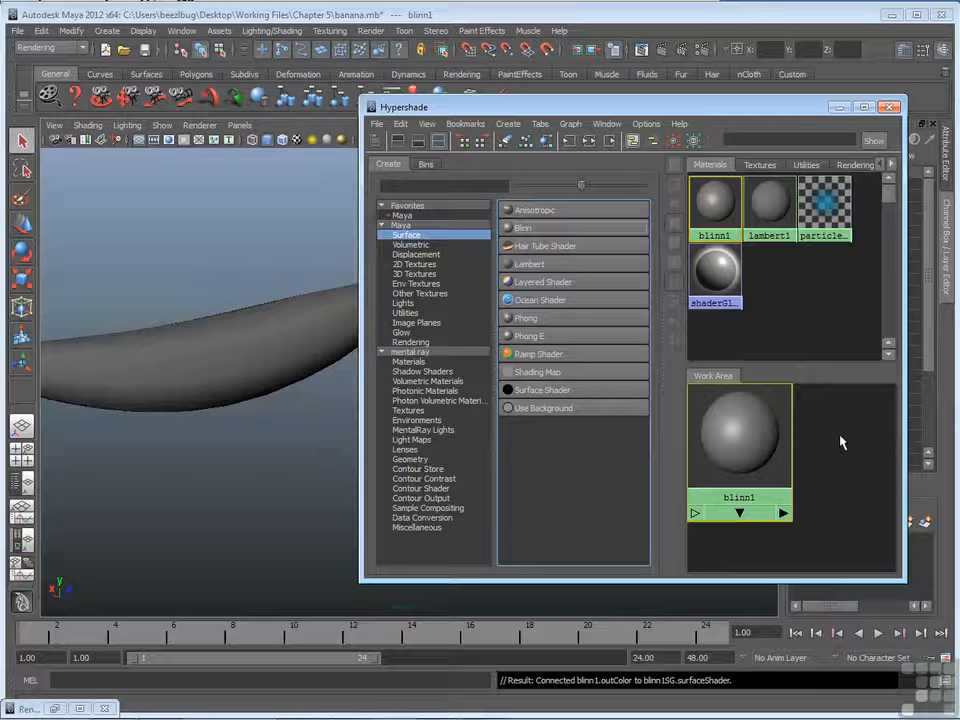
middle_drag(716, 270, 774, 454)
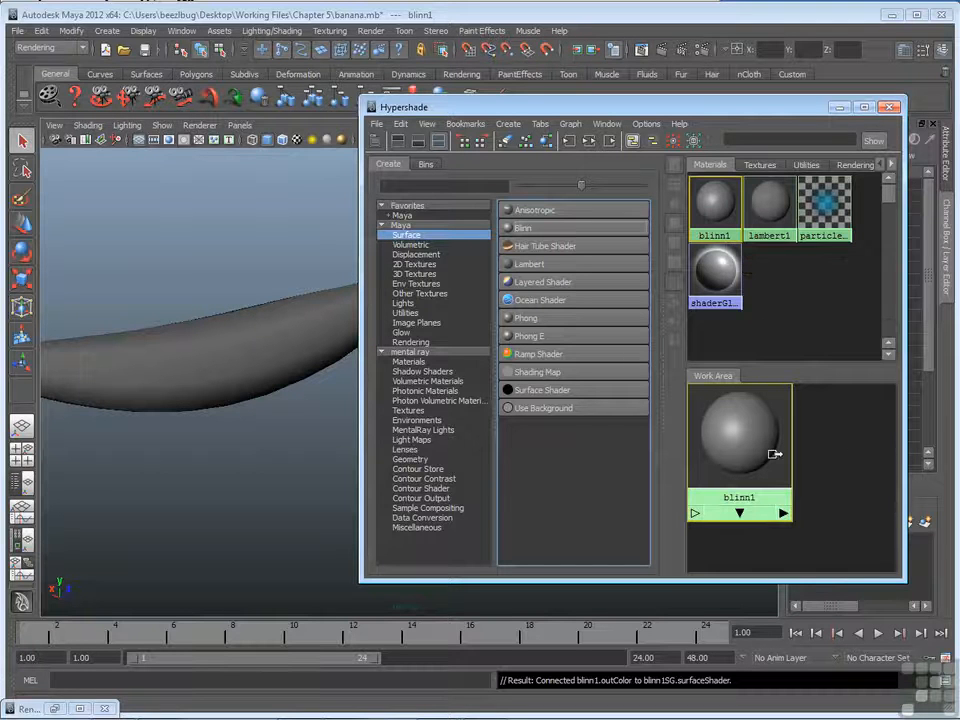
Step: Assign the blinn1 material to the banana mesh
click(249, 350)
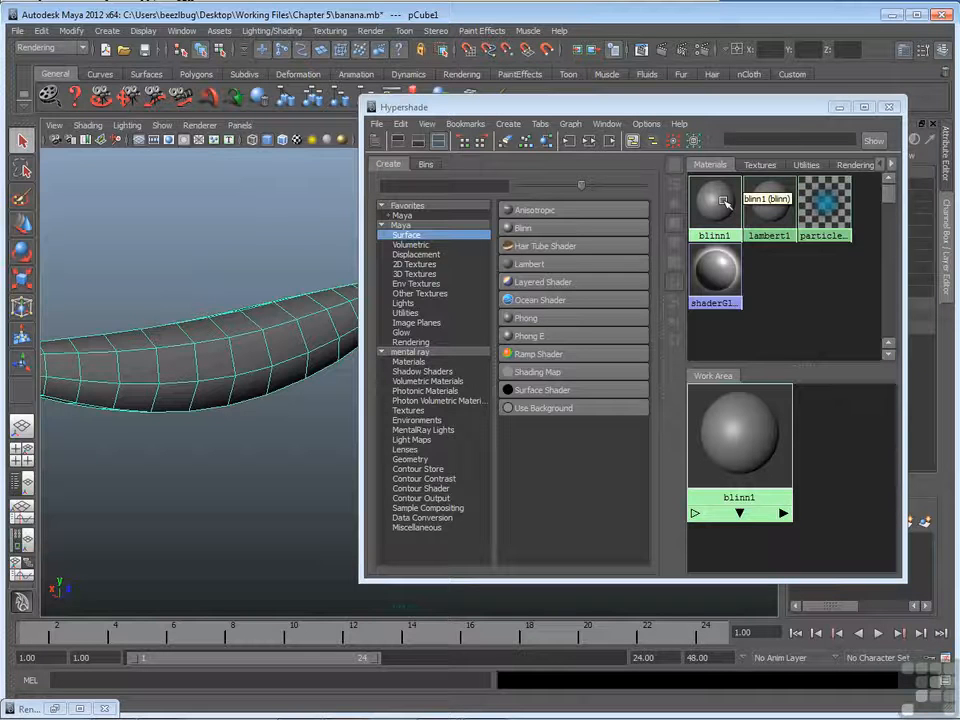
right_drag(726, 202, 726, 175)
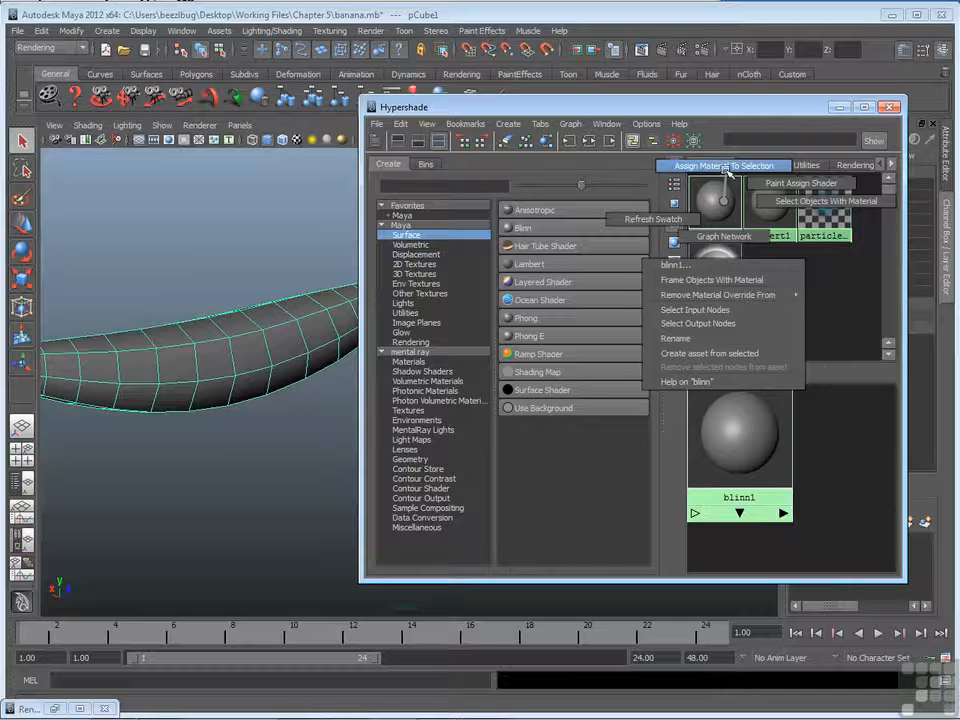
right_drag(726, 175, 726, 175)
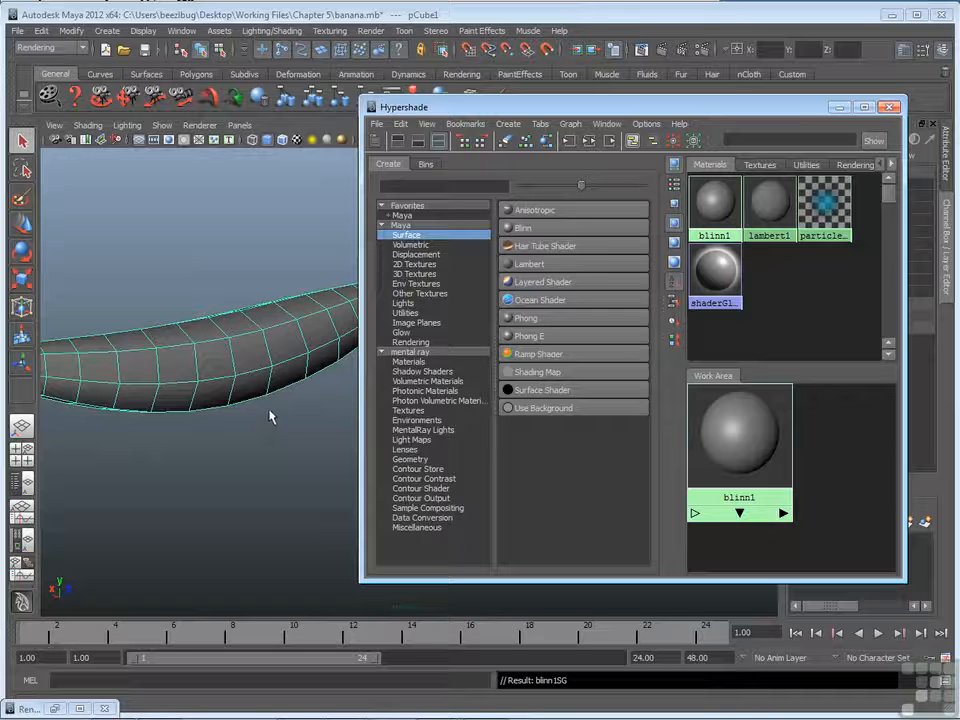
Step: Minimize the Hypershade, frame the whole banana in the perspective view and render the current frame
alt+drag(259, 350, 209, 436)
drag(430, 106, 439, 104)
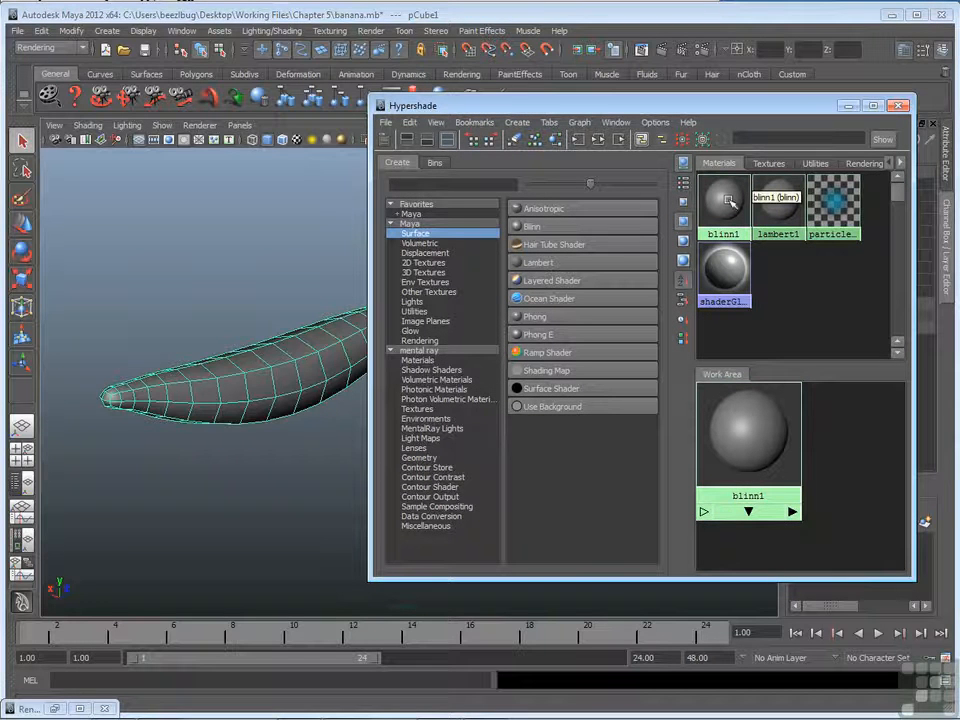
click(857, 109)
alt+drag(443, 229, 606, 264)
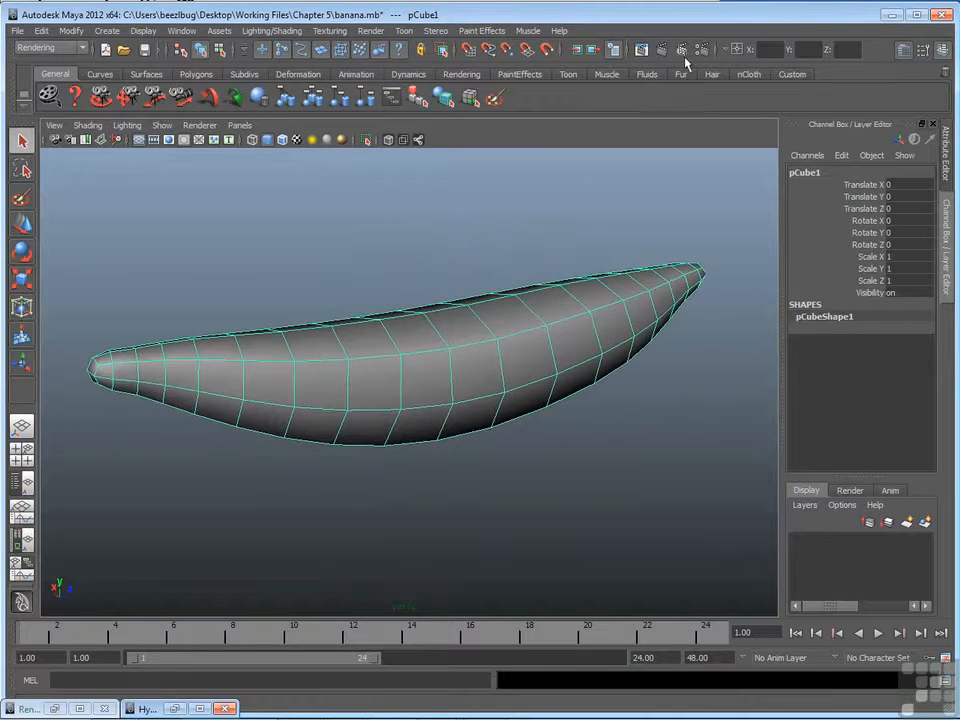
click(659, 47)
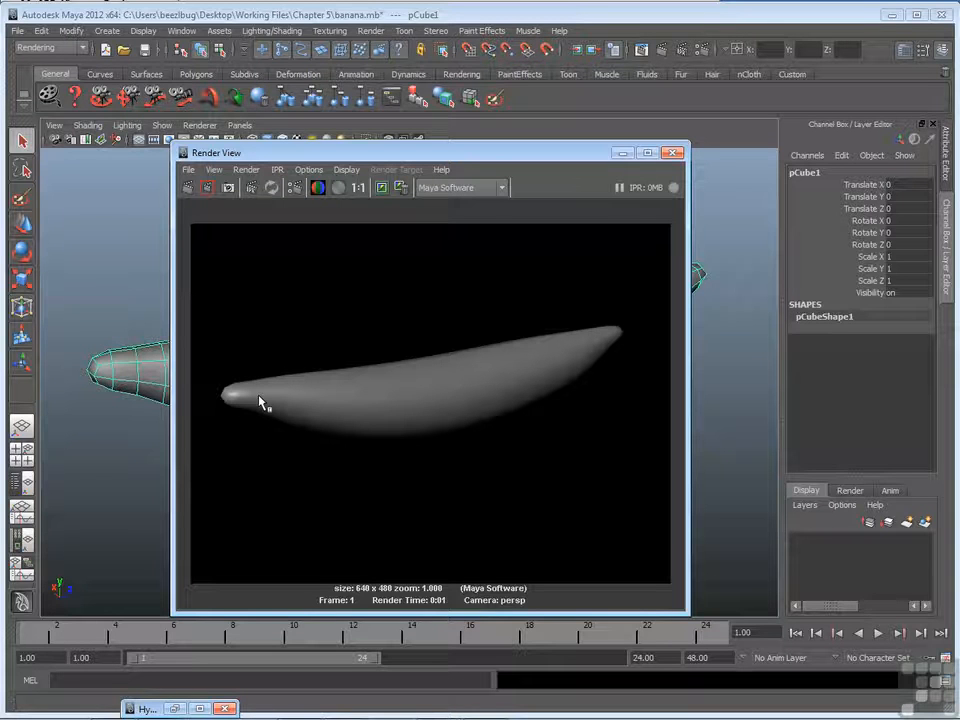
Step: Restore the Hypershade and show blinn1's attributes unobstructed, with the Render View minimized
click(177, 708)
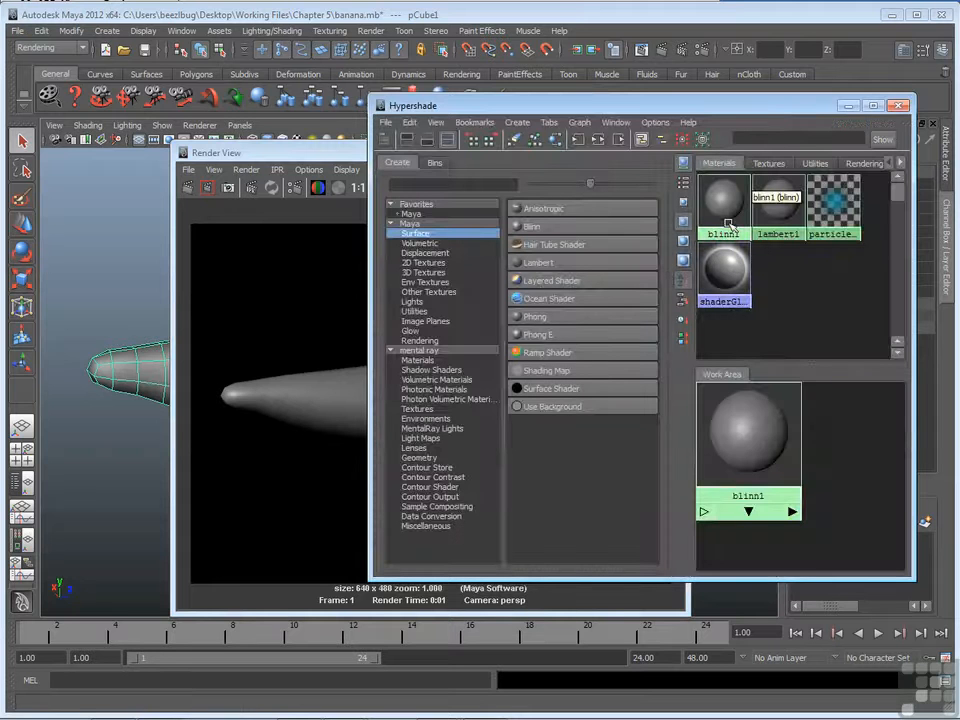
drag(560, 105, 310, 106)
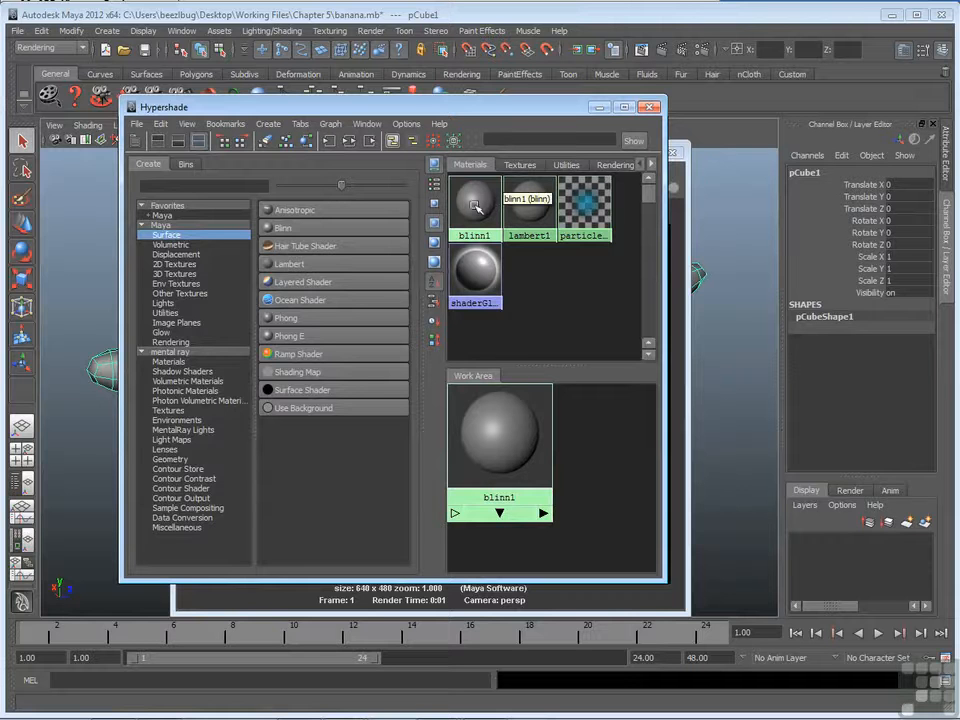
double_click(475, 205)
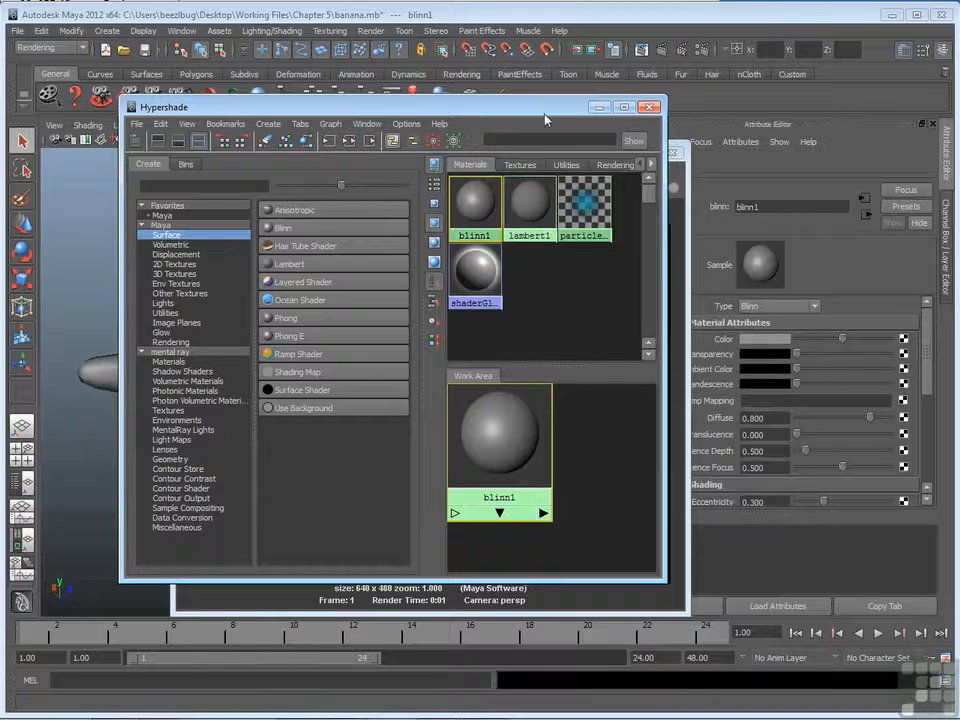
drag(420, 107, 352, 107)
click(627, 165)
click(622, 153)
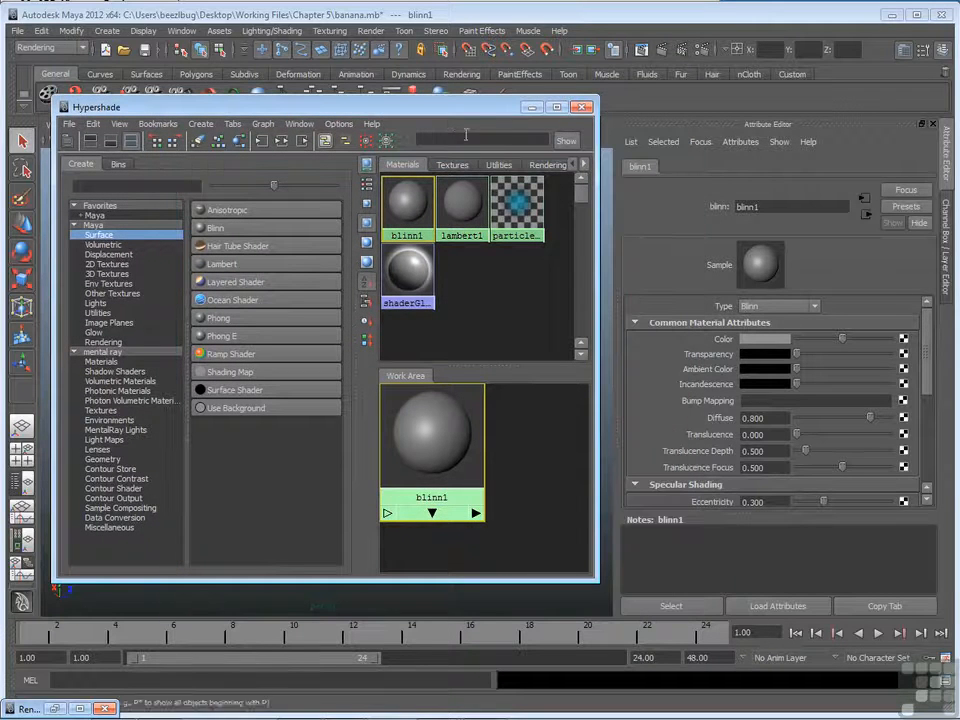
Step: Change blinn1's Color attribute to a bright, saturated banana yellow
click(758, 207)
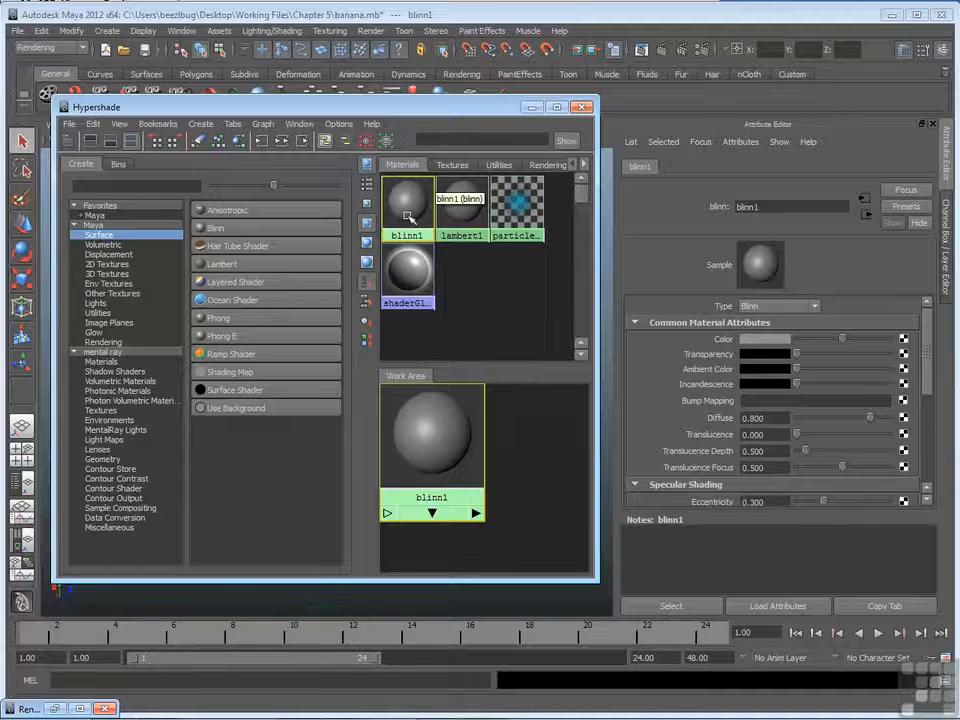
click(770, 341)
click(707, 361)
drag(707, 362, 701, 362)
click(896, 295)
mouse_move(875, 342)
mouse_down()
mouse_move(893, 362)
mouse_move(891, 347)
mouse_up()
drag(899, 303, 905, 302)
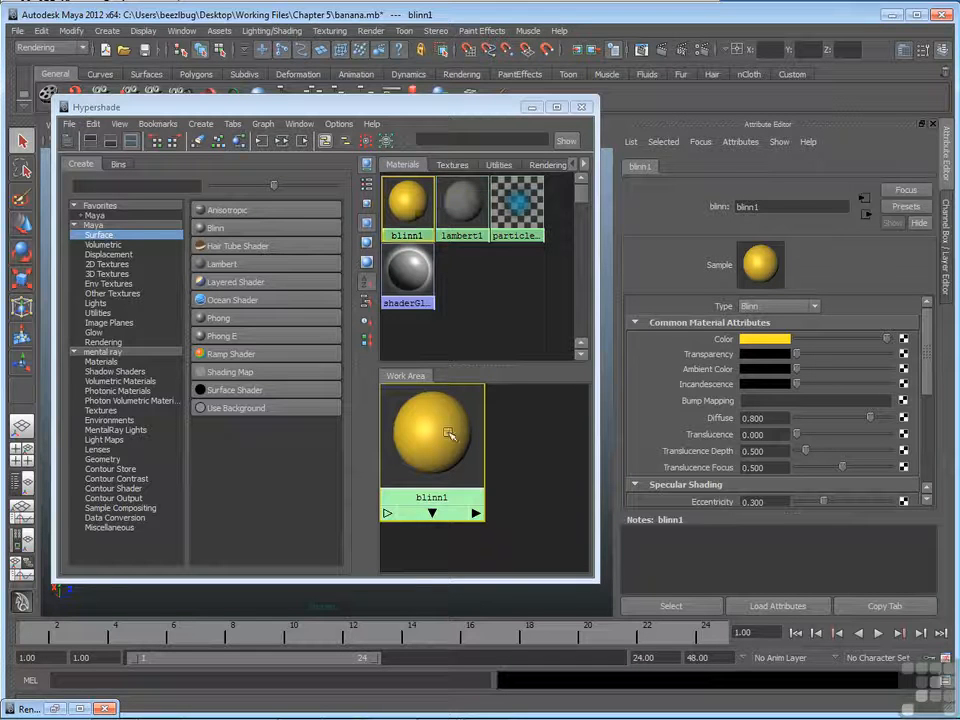
Step: Minimize the Hypershade, apply Smooth Shade All to the viewport and re-render the banana in the Render View
click(532, 110)
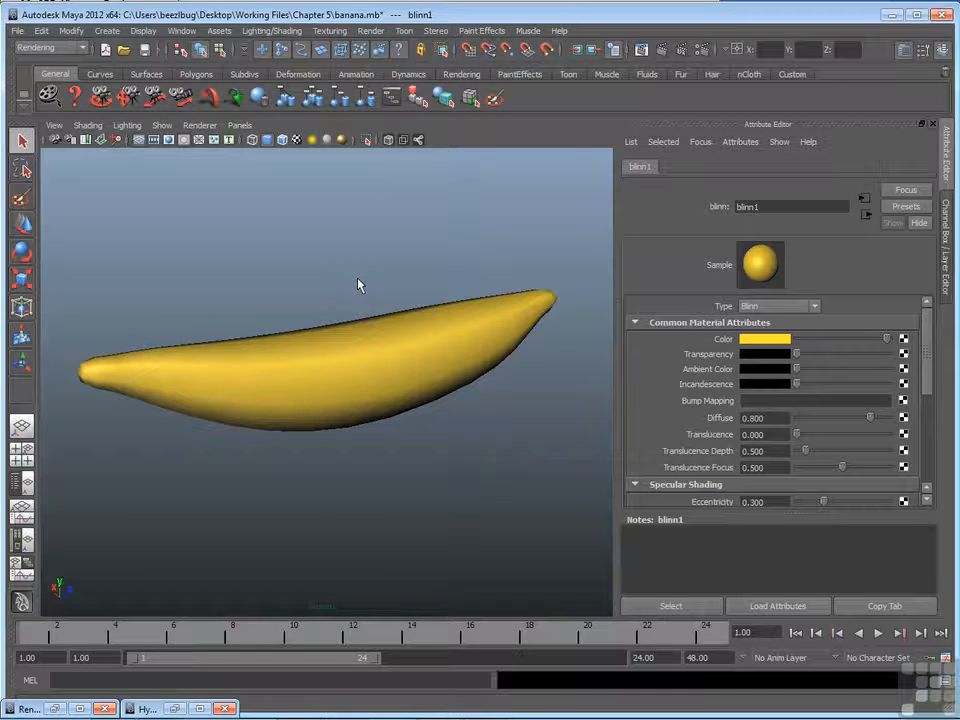
click(89, 125)
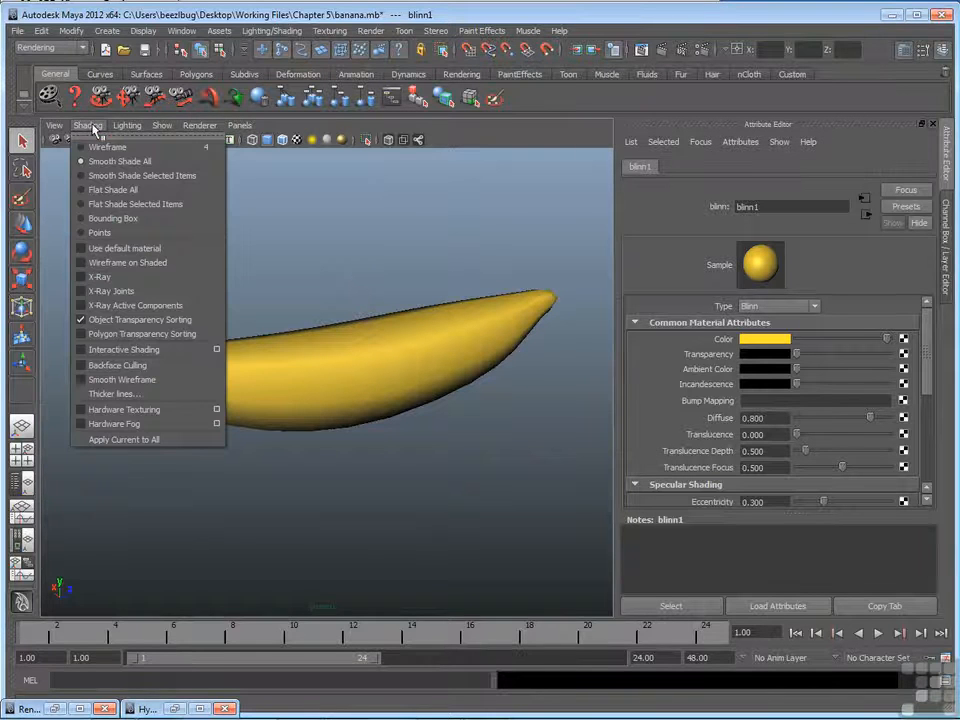
click(166, 161)
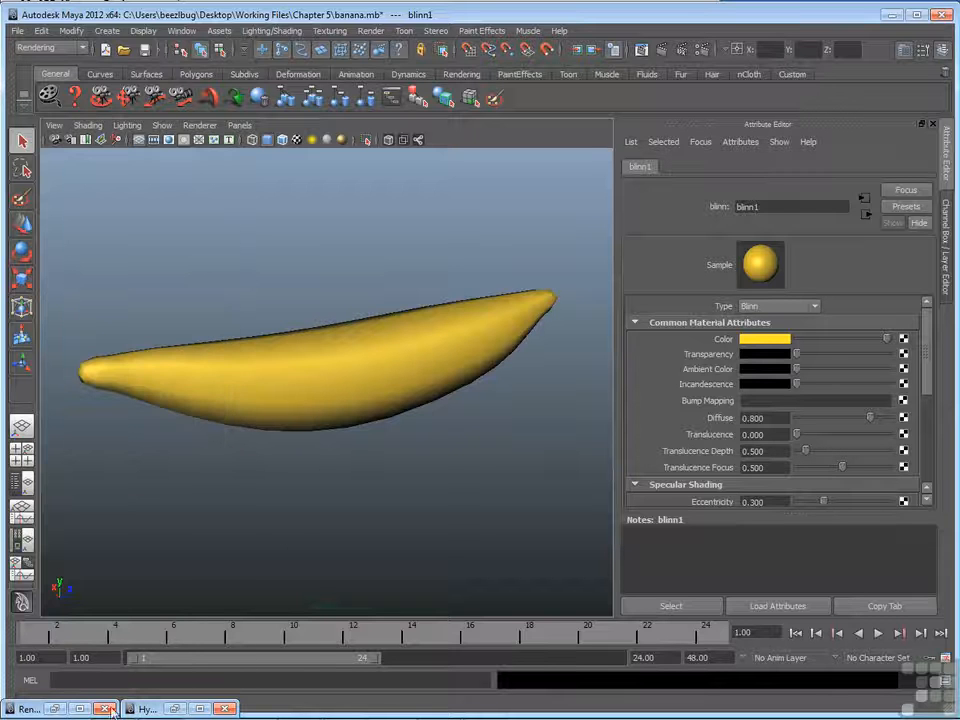
click(58, 710)
click(207, 187)
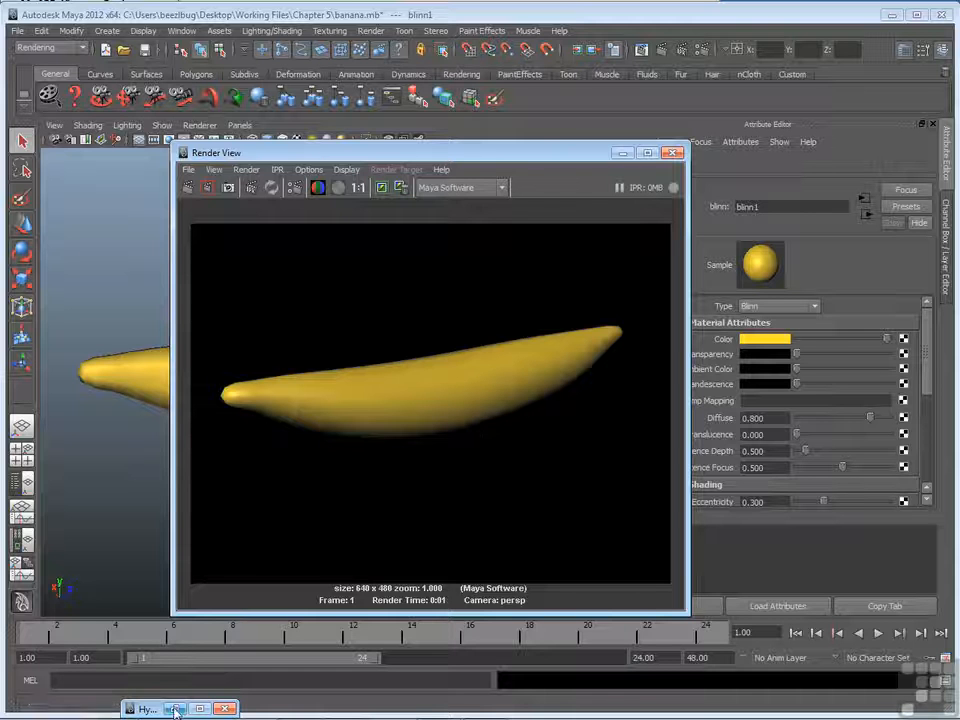
Step: Restore the Hypershade, minimize the Render View and arrange the Hypershade so the banana stays accessible in the viewport
click(140, 708)
drag(386, 107, 598, 108)
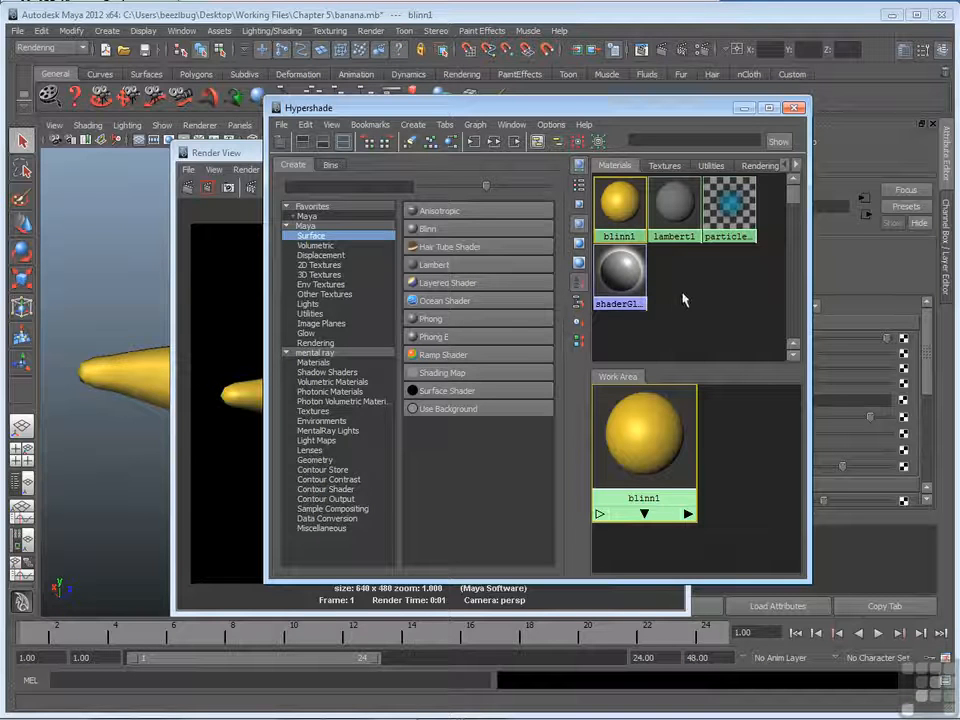
drag(659, 118, 461, 111)
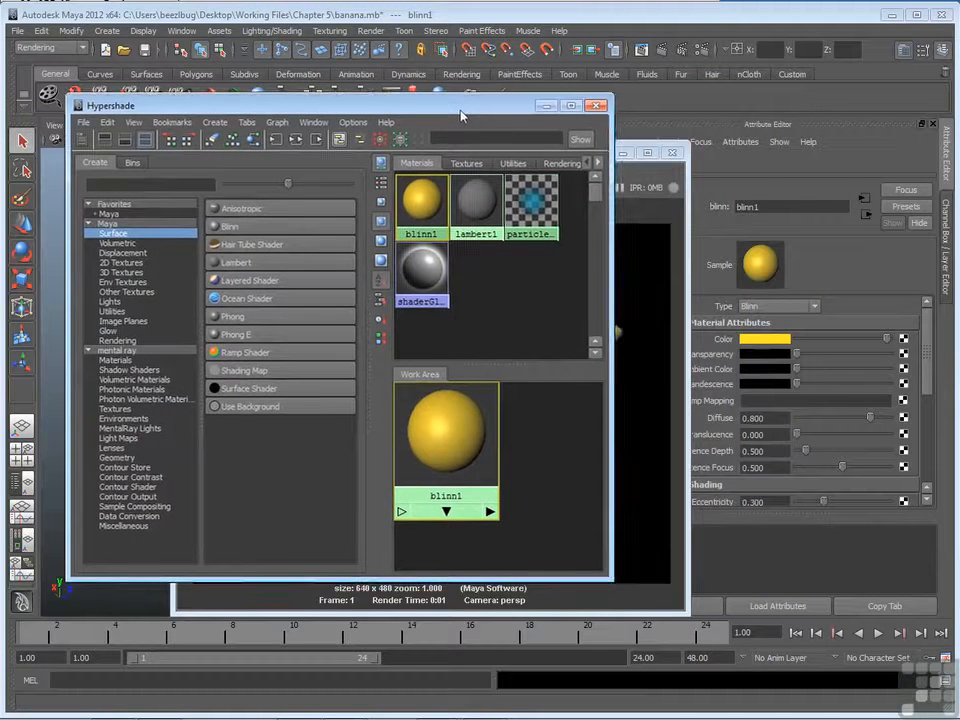
click(421, 211)
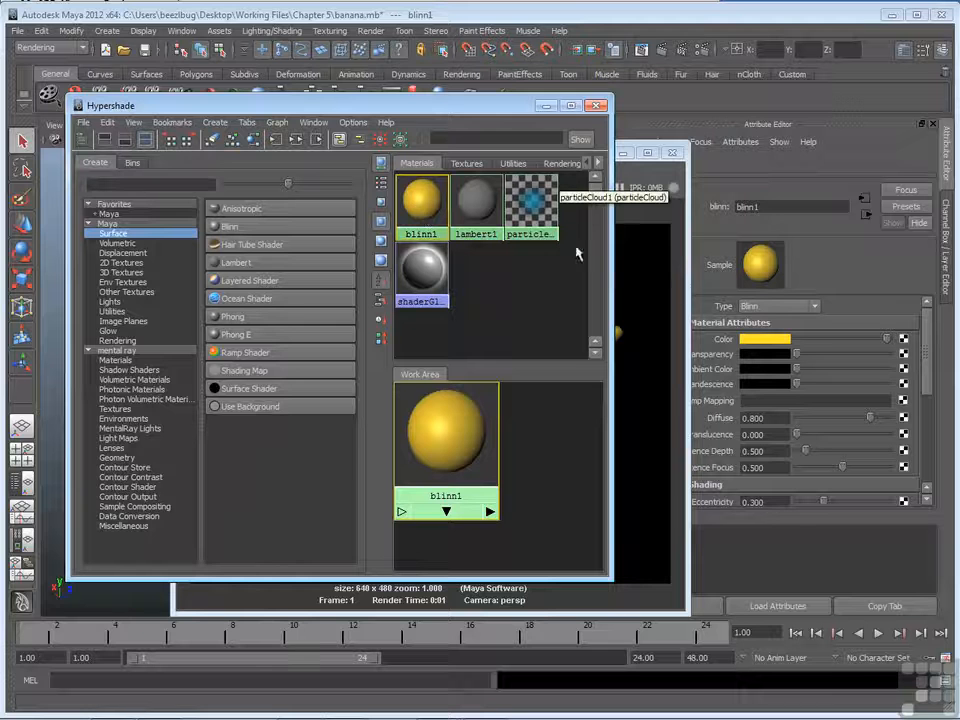
click(624, 153)
drag(440, 104, 749, 105)
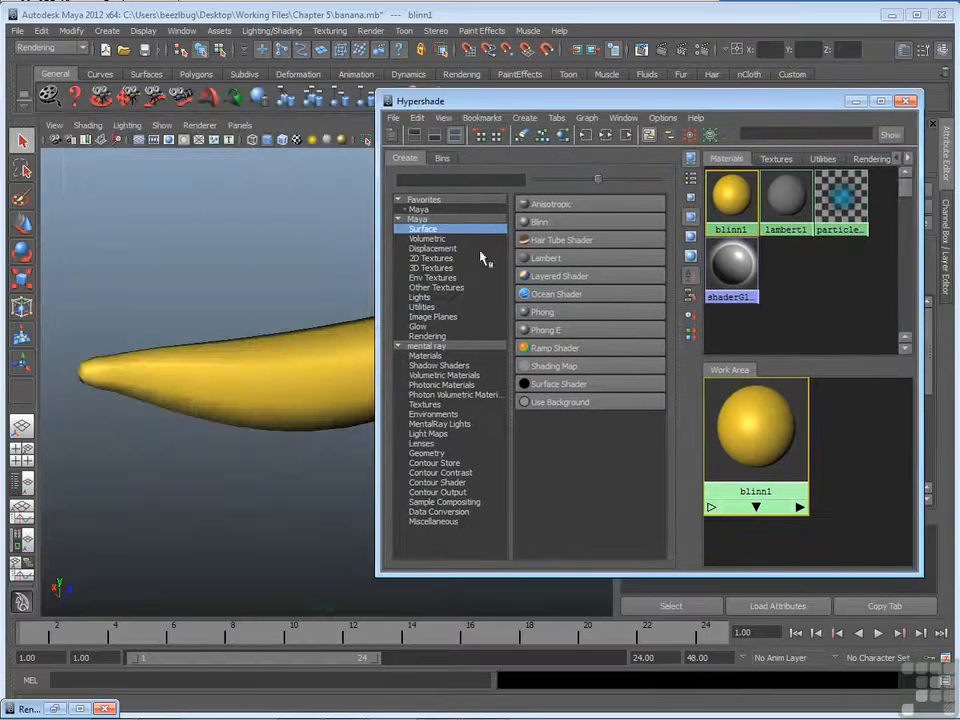
Step: Select the banana mesh and assign the yellow blinn1 material to it again
click(268, 376)
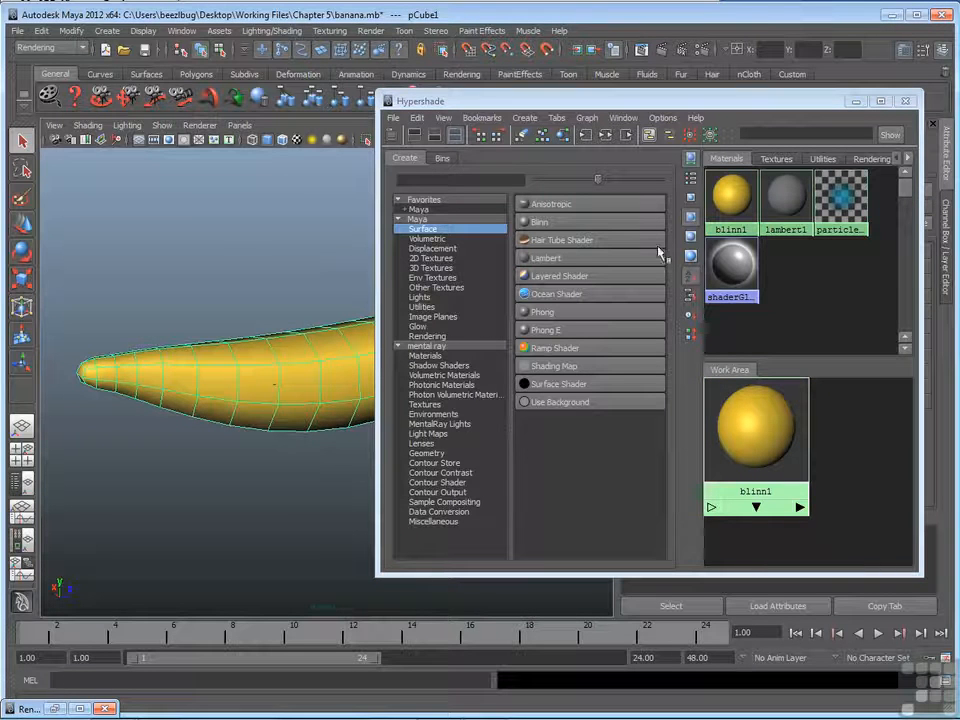
right_click(737, 195)
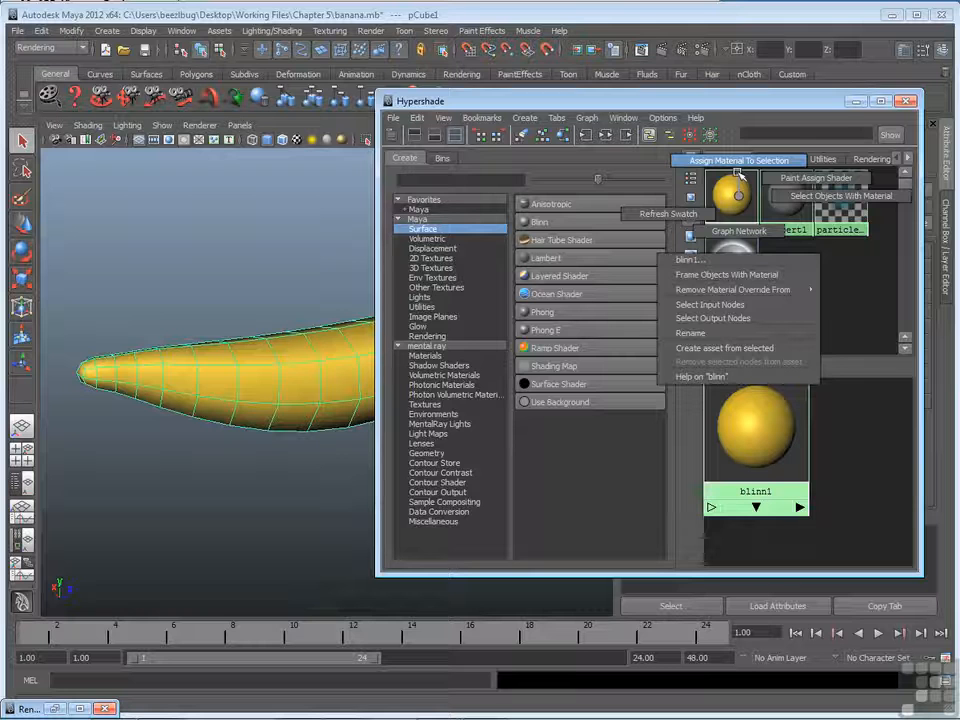
click(737, 172)
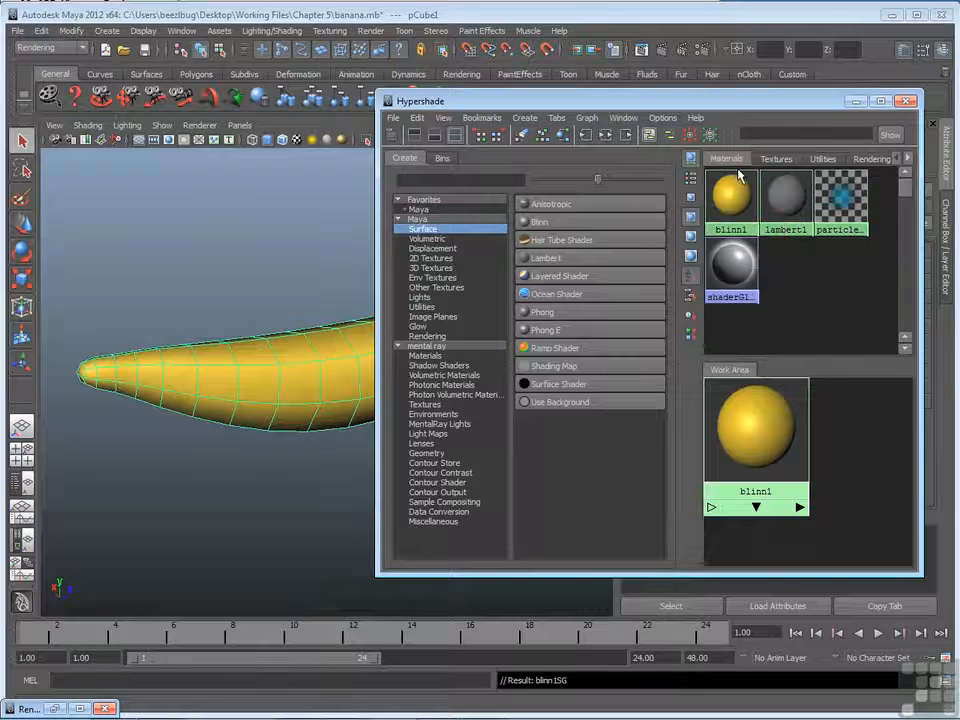